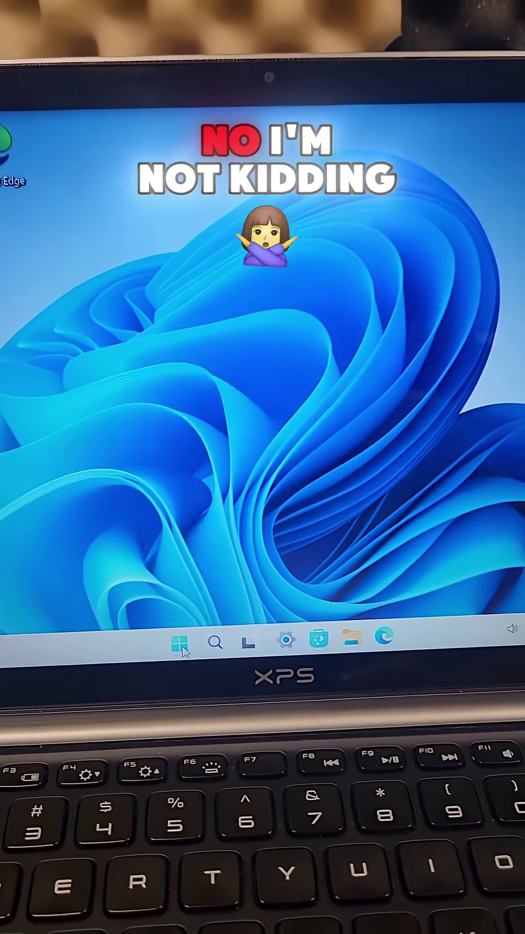
Show the Start menu's All apps list with Chrome, KDE Connect, Konsole and Microsoft Edge.
{"action": "key", "text": "super"}
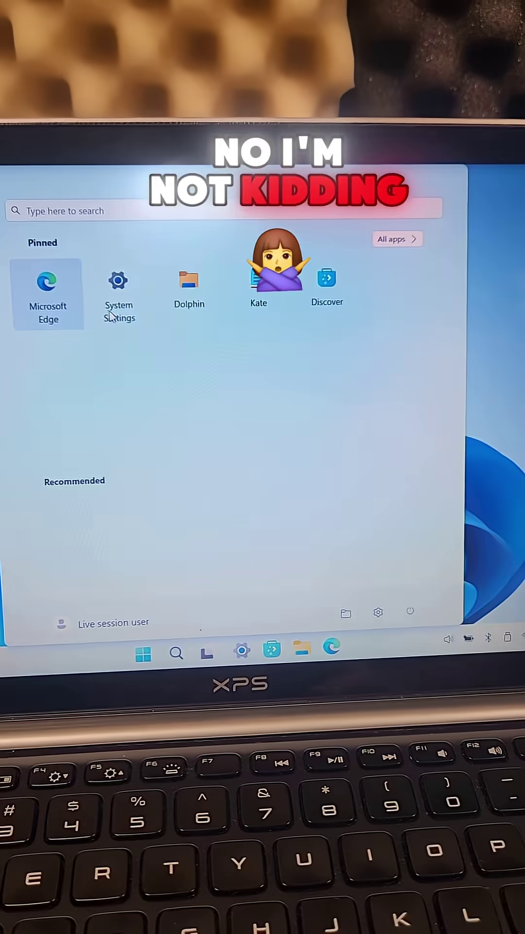
{"action": "left_click", "coordinate": [129, 325]}
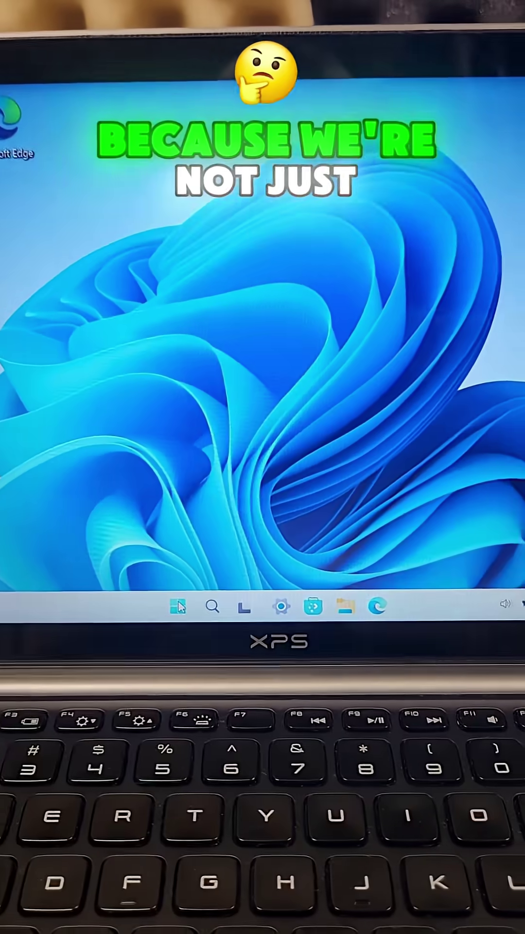
{"action": "left_click", "coordinate": [164, 616]}
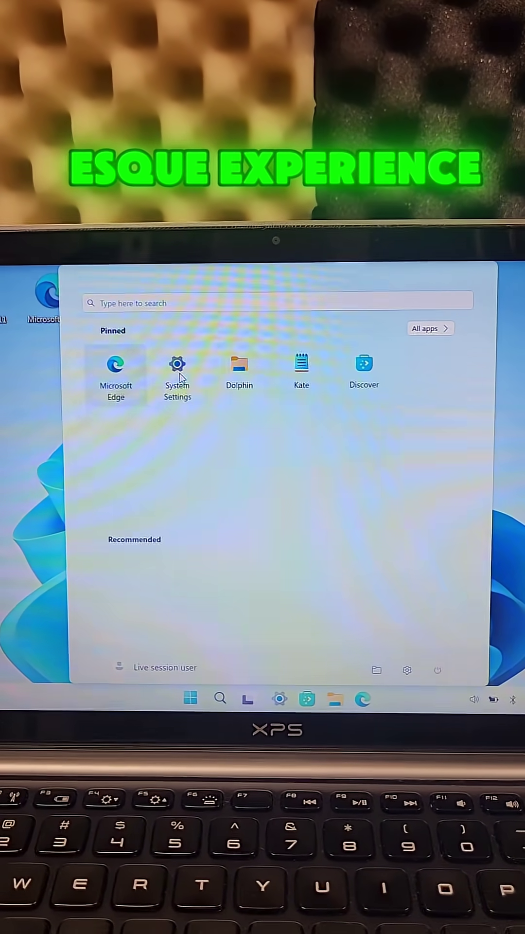
{"action": "key", "text": "Escape"}
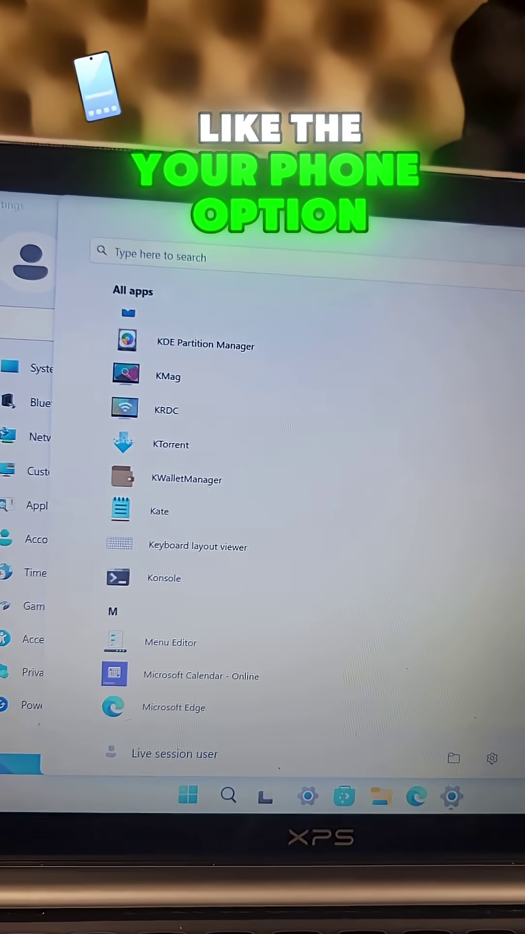
{"action": "scroll", "coordinate": [292, 510], "scroll_direction": "down", "scroll_amount": 1}
{"action": "scroll", "coordinate": [292, 511], "scroll_direction": "down", "scroll_amount": 3}
{"action": "scroll", "coordinate": [292, 511], "scroll_direction": "down", "scroll_amount": 2}
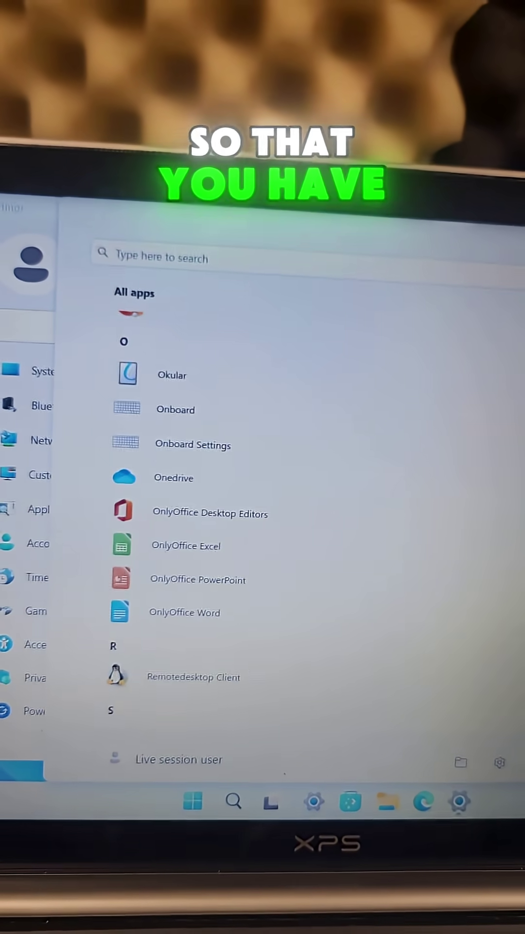
{"action": "scroll", "coordinate": [293, 511], "scroll_direction": "down", "scroll_amount": 1}
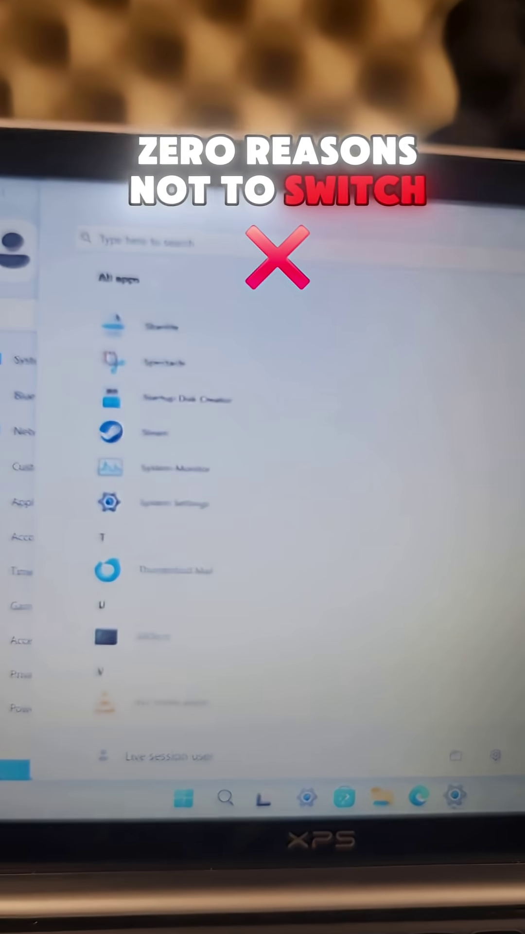
{"action": "scroll", "coordinate": [219, 474], "scroll_direction": "down", "scroll_amount": 2}
{"action": "scroll", "coordinate": [219, 474], "scroll_direction": "down", "scroll_amount": 3}
{"action": "scroll", "coordinate": [219, 474], "scroll_direction": "down", "scroll_amount": 1}
{"action": "scroll", "coordinate": [219, 475], "scroll_direction": "down", "scroll_amount": 2}
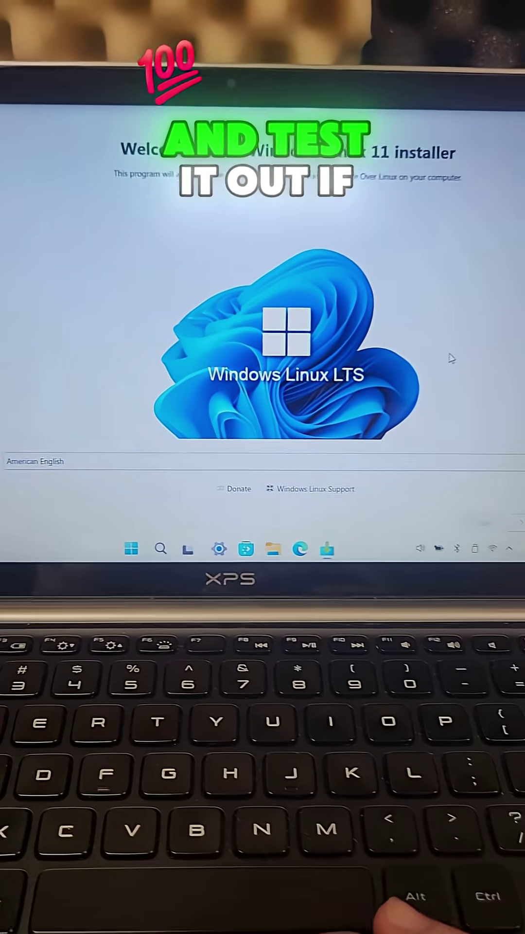
Cancel the Install Winux 11 LTS installer with Alt+F4 and confirm Yes to quit.
{"action": "key", "text": "alt+F4"}
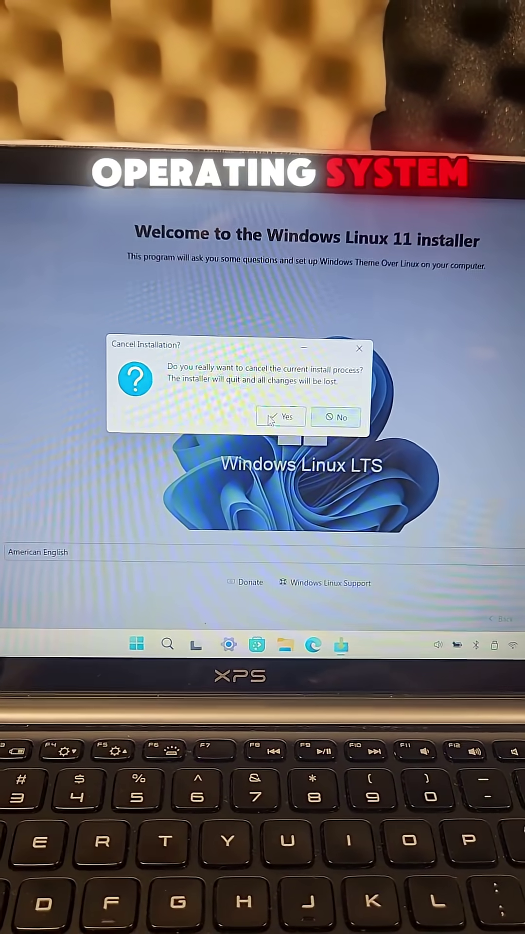
{"action": "left_click", "coordinate": [256, 423]}
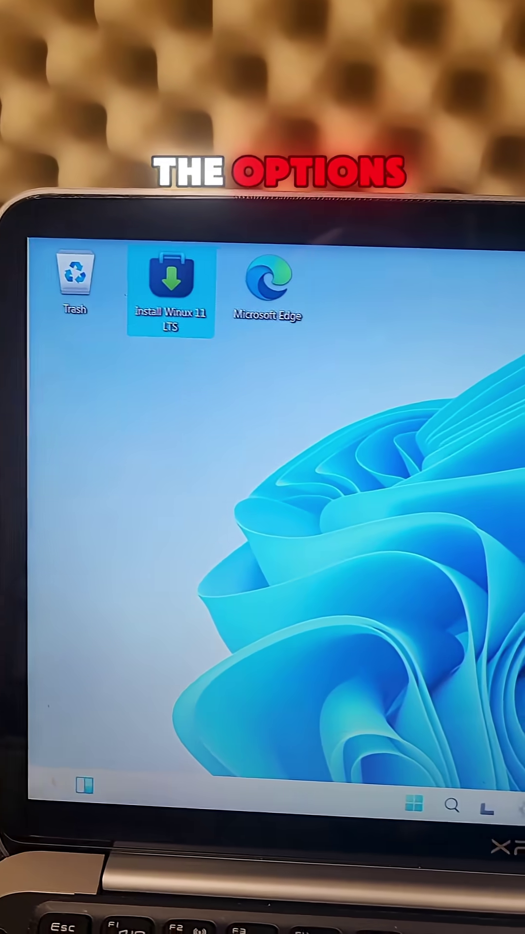